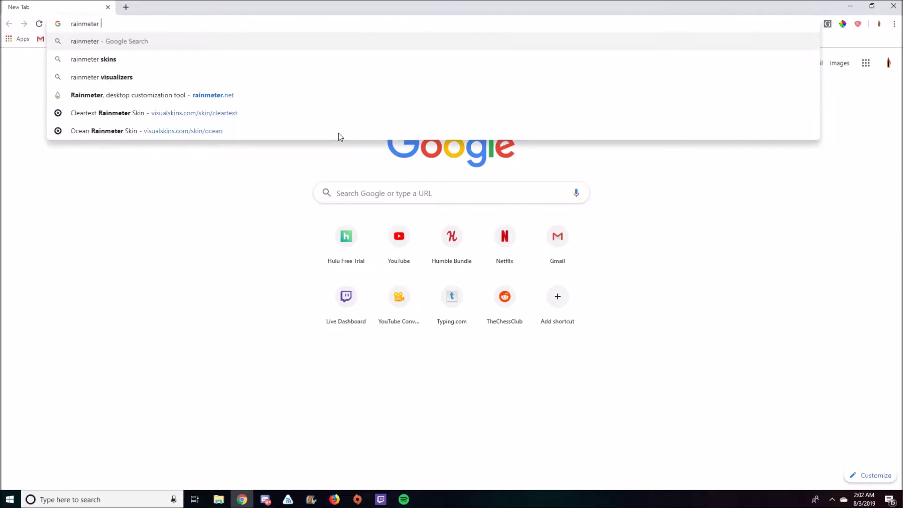
- Search the web for Rainmeter and open its website from the results
{"action": "key", "text": "Return"}
{"action": "left_click", "coordinate": [207, 136]}
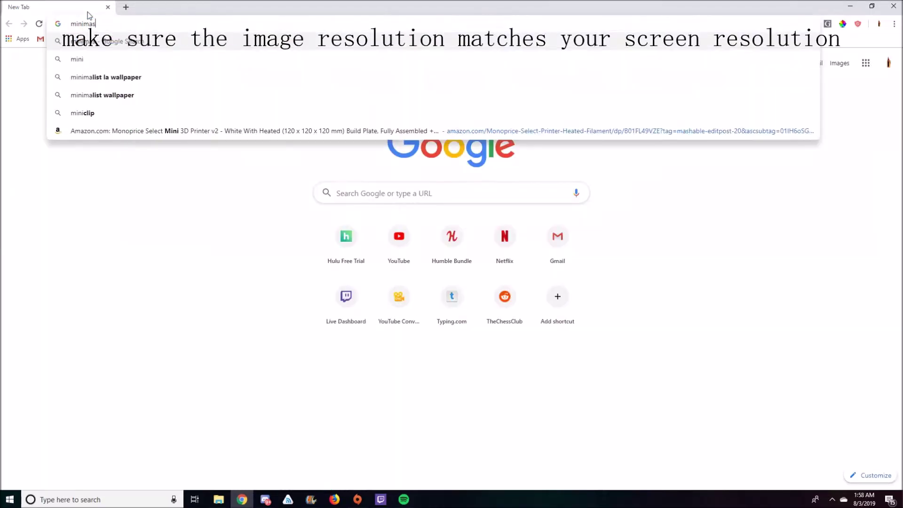
- Search Google Images for minimalist wallpaper and preview several candidate wallpapers
{"action": "key", "text": "Return"}
{"action": "left_click", "coordinate": [117, 94]}
{"action": "scroll", "coordinate": [374, 235], "scroll_direction": "down", "scroll_amount": 10}
{"action": "left_click", "coordinate": [374, 95]}
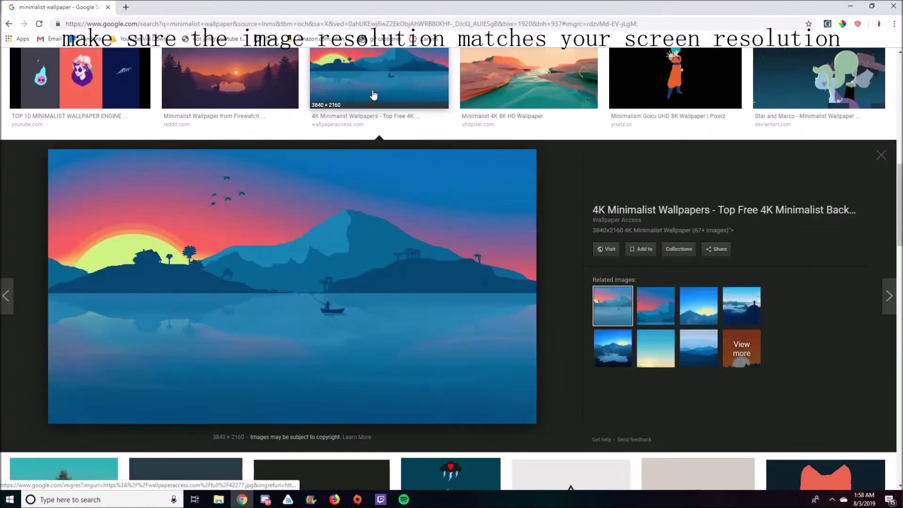
{"action": "scroll", "coordinate": [405, 281], "scroll_direction": "down", "scroll_amount": 3}
{"action": "scroll", "coordinate": [407, 277], "scroll_direction": "up", "scroll_amount": 7}
{"action": "left_click", "coordinate": [504, 239]}
{"action": "scroll", "coordinate": [503, 239], "scroll_direction": "down", "scroll_amount": 3}
{"action": "left_click", "coordinate": [186, 358]}
{"action": "scroll", "coordinate": [470, 262], "scroll_direction": "down", "scroll_amount": 16}
{"action": "scroll", "coordinate": [375, 171], "scroll_direction": "up", "scroll_amount": 20}
- Refine the image search to minimalist wallpaper 1920x1080
{"action": "left_click", "coordinate": [190, 67]}
{"action": "type", "text": "1920x1080"}
{"action": "key", "text": "Return"}
{"action": "scroll", "coordinate": [318, 185], "scroll_direction": "down", "scroll_amount": 5}
{"action": "scroll", "coordinate": [319, 184], "scroll_direction": "down", "scroll_amount": 15}
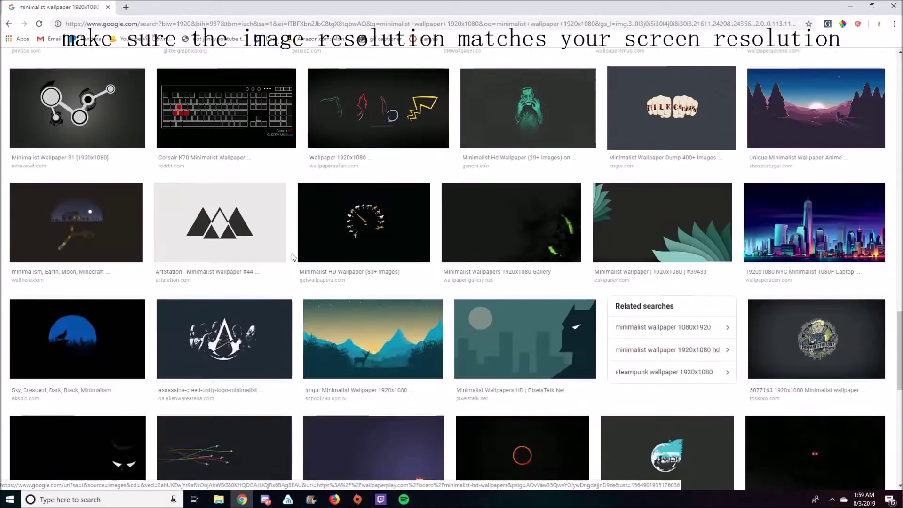
- Preview several 1920x1080 minimalist wallpapers in the image results, including the deer and mountains one
{"action": "left_click", "coordinate": [373, 343]}
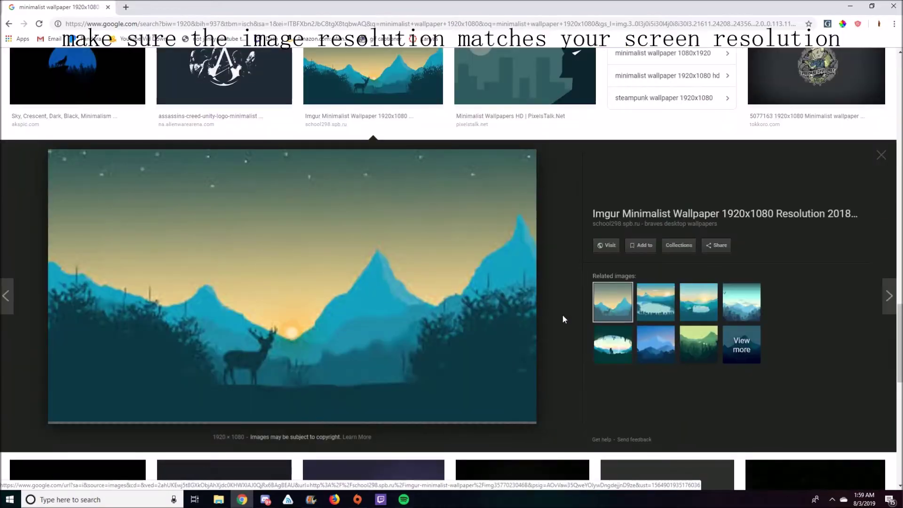
{"action": "scroll", "coordinate": [530, 299], "scroll_direction": "down", "scroll_amount": 12}
{"action": "scroll", "coordinate": [409, 296], "scroll_direction": "down", "scroll_amount": 8}
{"action": "left_click", "coordinate": [474, 228]}
{"action": "scroll", "coordinate": [512, 261], "scroll_direction": "down", "scroll_amount": 6}
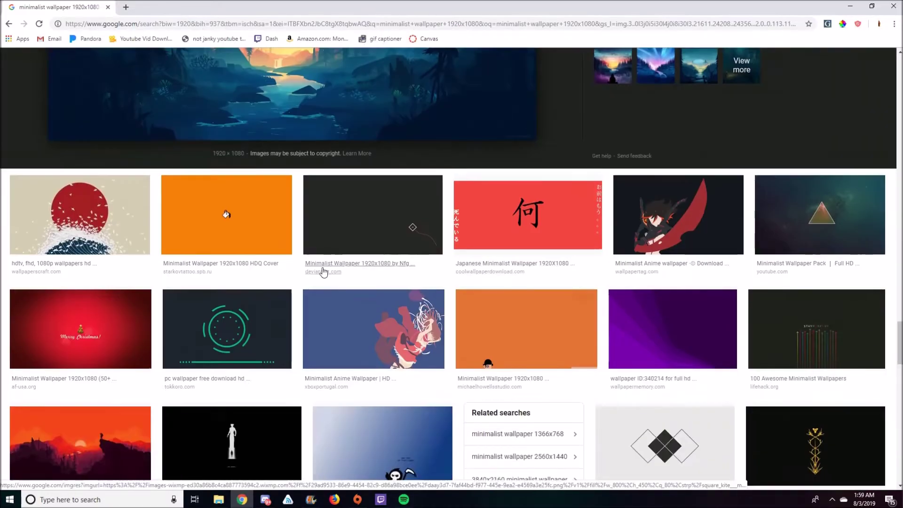
{"action": "scroll", "coordinate": [512, 260], "scroll_direction": "down", "scroll_amount": 7}
{"action": "left_click", "coordinate": [427, 287]}
- Try adding firewatch to the image search and return to the previous results
{"action": "scroll", "coordinate": [426, 287], "scroll_direction": "up", "scroll_amount": 20}
{"action": "left_click", "coordinate": [202, 68]}
{"action": "type", "text": "firewatch"}
{"action": "key", "text": "Return"}
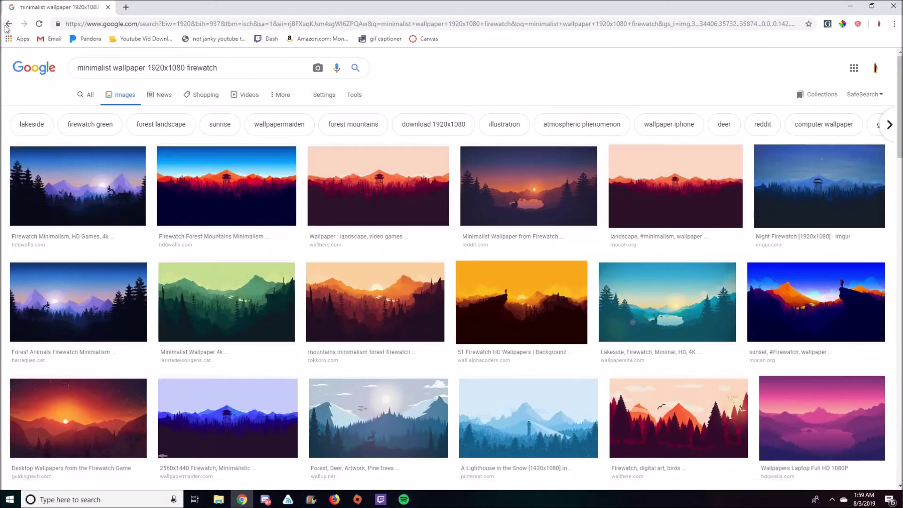
{"action": "left_click", "coordinate": [9, 24]}
- Open the preview of the A Lighthouse in the Snow wallpaper in the image results
{"action": "scroll", "coordinate": [386, 260], "scroll_direction": "down", "scroll_amount": 20}
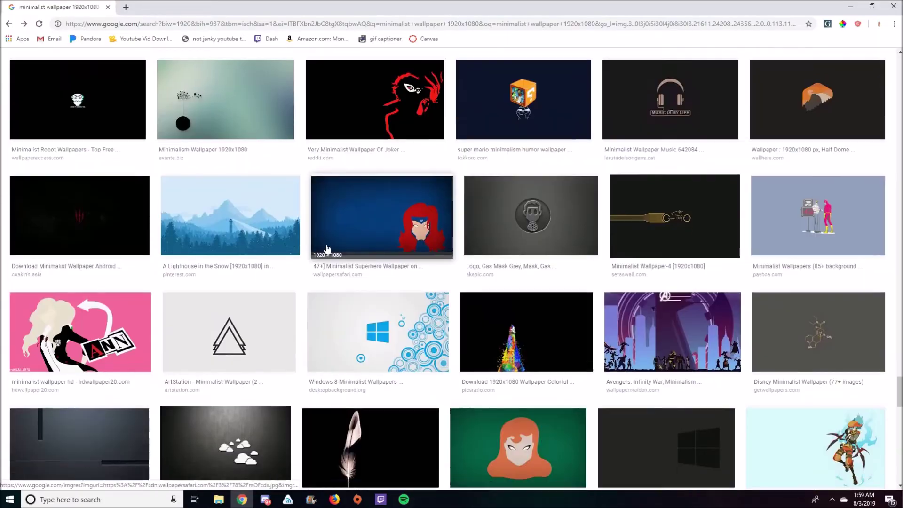
{"action": "left_click", "coordinate": [264, 223]}
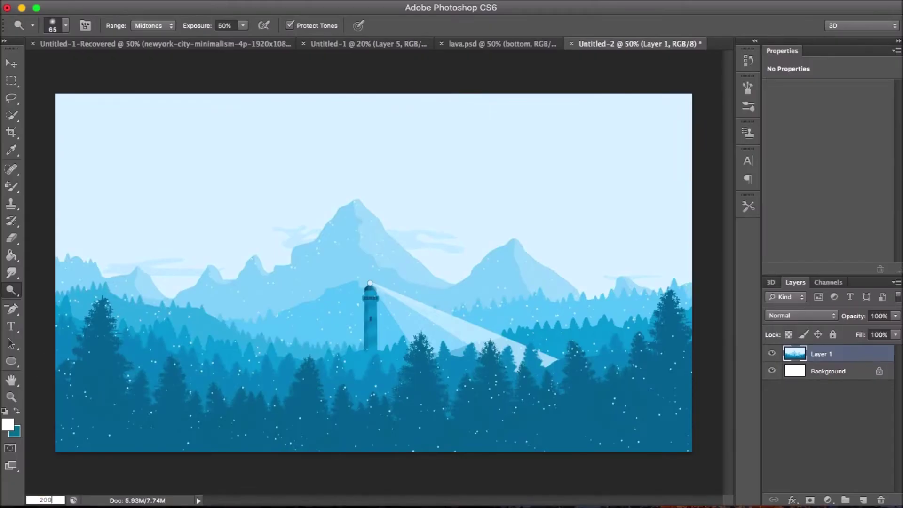
- In Photoshop, select the mountains, lighthouse and forest below the skyline with the Quick Selection tool across the whole image width
{"action": "scroll", "coordinate": [202, 349], "scroll_direction": "up", "scroll_amount": 3}
{"action": "scroll", "coordinate": [202, 348], "scroll_direction": "right", "scroll_amount": 2}
{"action": "key", "text": "w"}
{"action": "mouse_move", "coordinate": [283, 305]}
{"action": "left_mouse_down"}
{"action": "mouse_move", "coordinate": [426, 377]}
{"action": "mouse_move", "coordinate": [340, 370]}
{"action": "left_mouse_up"}
{"action": "scroll", "coordinate": [565, 343], "scroll_direction": "right", "scroll_amount": 10}
{"action": "scroll", "coordinate": [565, 343], "scroll_direction": "down", "scroll_amount": 1}
{"action": "scroll", "coordinate": [530, 296], "scroll_direction": "right", "scroll_amount": 10}
{"action": "left_click_drag", "start_coordinate": [344, 310], "coordinate": [387, 327]}
{"action": "scroll", "coordinate": [387, 327], "scroll_direction": "right", "scroll_amount": 9}
{"action": "mouse_move", "coordinate": [367, 282]}
{"action": "left_mouse_down"}
{"action": "mouse_move", "coordinate": [475, 155]}
{"action": "mouse_move", "coordinate": [539, 174]}
{"action": "left_mouse_up"}
{"action": "scroll", "coordinate": [629, 159], "scroll_direction": "right", "scroll_amount": 4}
{"action": "scroll", "coordinate": [538, 173], "scroll_direction": "right", "scroll_amount": 5}
{"action": "left_click_drag", "start_coordinate": [475, 263], "coordinate": [588, 324]}
{"action": "scroll", "coordinate": [408, 356], "scroll_direction": "down", "scroll_amount": 4}
{"action": "left_click_drag", "start_coordinate": [226, 263], "coordinate": [254, 372]}
{"action": "left_click_drag", "start_coordinate": [340, 327], "coordinate": [494, 371]}
{"action": "scroll", "coordinate": [572, 270], "scroll_direction": "right", "scroll_amount": 9}
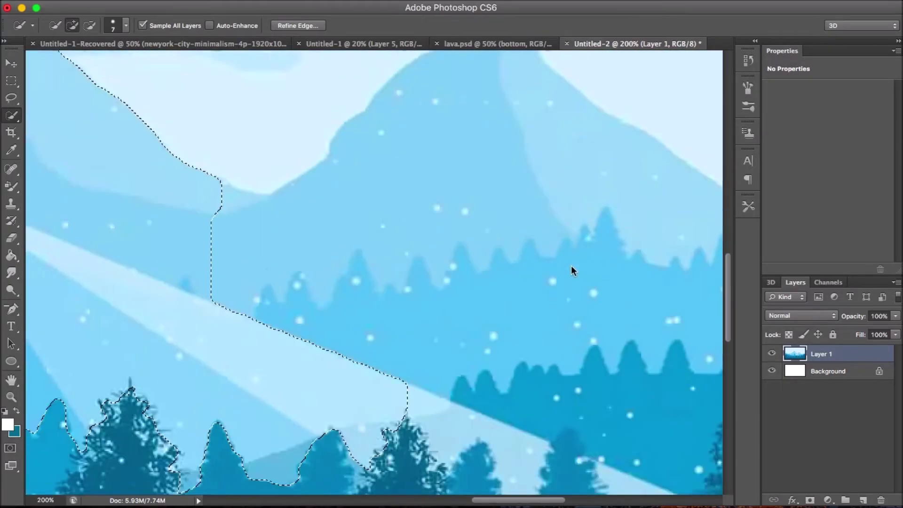
{"action": "left_click_drag", "start_coordinate": [236, 245], "coordinate": [423, 157]}
{"action": "scroll", "coordinate": [423, 157], "scroll_direction": "right", "scroll_amount": 9}
{"action": "left_click_drag", "start_coordinate": [322, 306], "coordinate": [591, 282]}
{"action": "scroll", "coordinate": [590, 283], "scroll_direction": "right", "scroll_amount": 9}
{"action": "left_click_drag", "start_coordinate": [536, 244], "coordinate": [500, 326]}
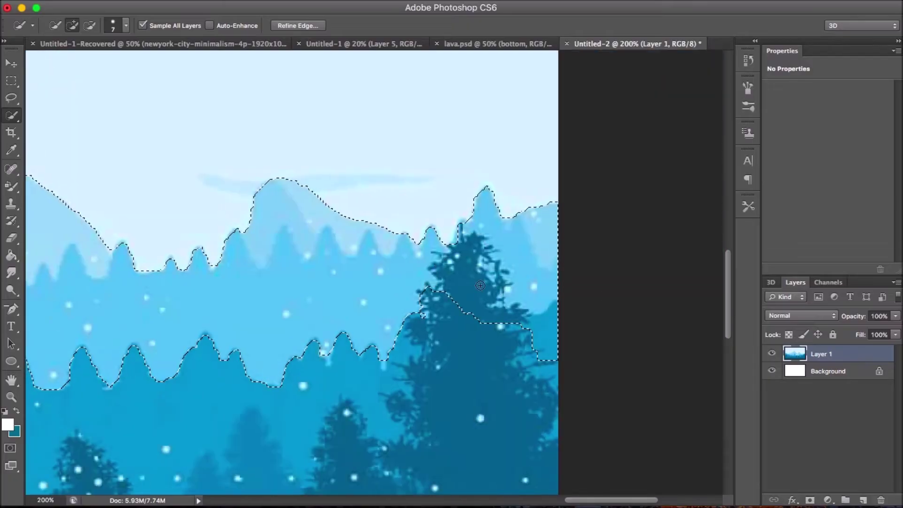
{"action": "scroll", "coordinate": [500, 326], "scroll_direction": "down", "scroll_amount": 7}
{"action": "left_click_drag", "start_coordinate": [489, 245], "coordinate": [431, 339]}
{"action": "scroll", "coordinate": [431, 339], "scroll_direction": "left", "scroll_amount": 10}
- Invert the selection and clear the sky from Layer 1
{"action": "double_click", "coordinate": [45, 500]}
{"action": "type", "text": "100"}
{"action": "key", "text": "Return"}
{"action": "scroll", "coordinate": [374, 273], "scroll_direction": "left", "scroll_amount": 10}
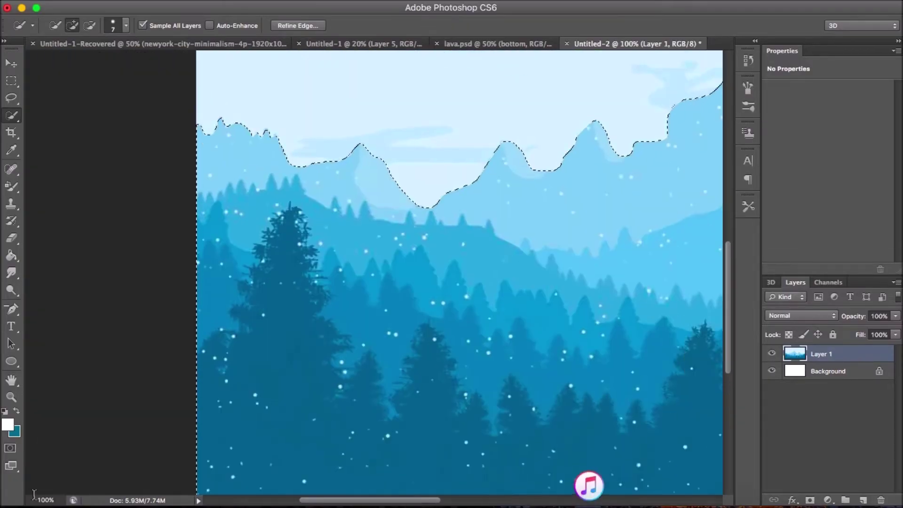
{"action": "double_click", "coordinate": [46, 500]}
{"action": "type", "text": "5000"}
{"action": "key", "text": "Return"}
{"action": "key", "text": "Return"}
{"action": "type", "text": "50"}
{"action": "key", "text": "Return"}
{"action": "left_click", "coordinate": [447, 5]}
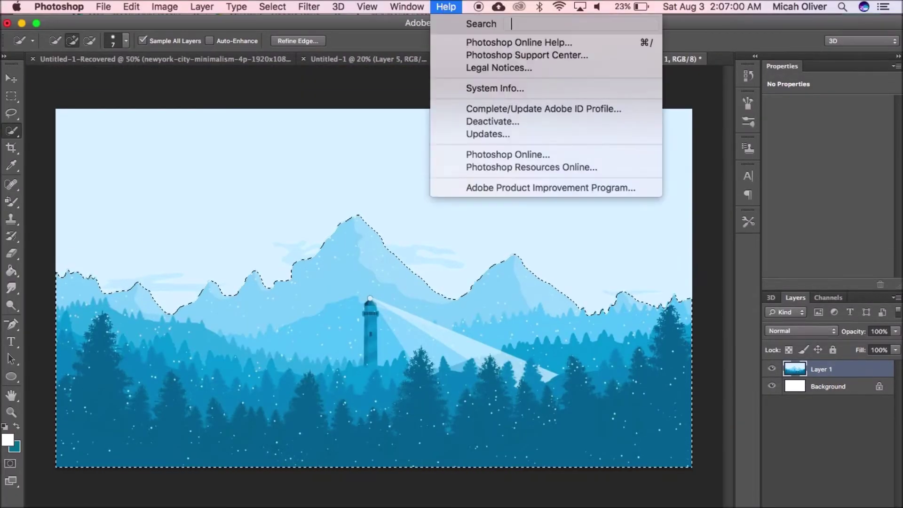
{"action": "left_click", "coordinate": [445, 3]}
{"action": "left_click", "coordinate": [446, 5]}
{"action": "type", "text": "clear"}
{"action": "left_click", "coordinate": [513, 57]}
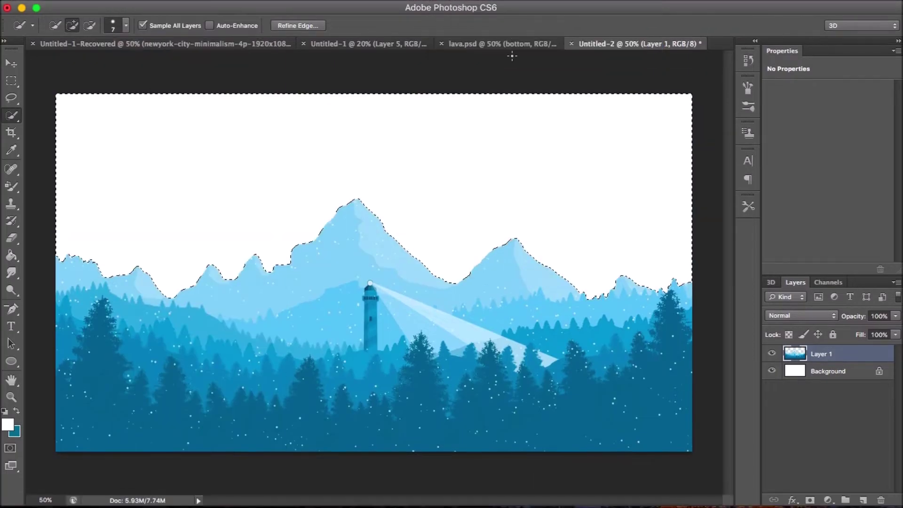
- Delete the white Background layer beneath the landscape layer
{"action": "left_click", "coordinate": [819, 373]}
{"action": "key", "text": "BackSpace"}
{"action": "left_click", "coordinate": [534, 214]}
{"action": "key", "text": "w"}
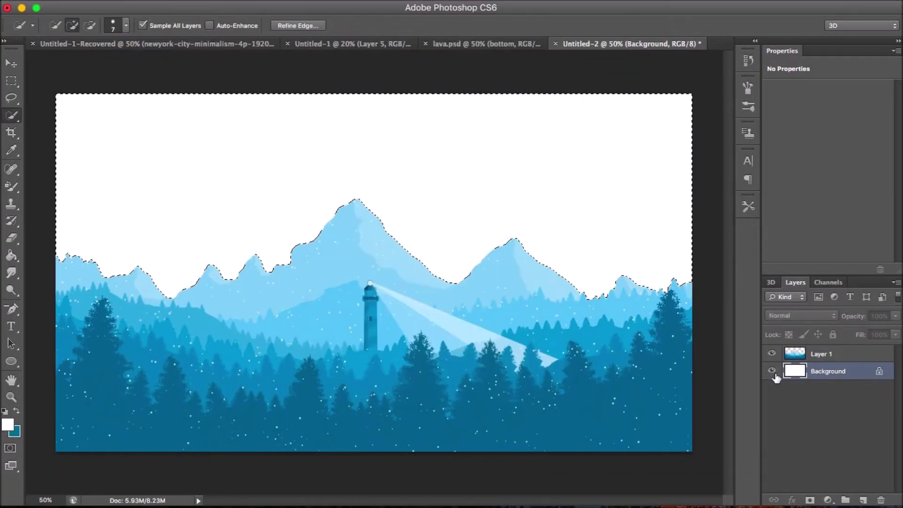
{"action": "left_click", "coordinate": [772, 371]}
{"action": "right_click", "coordinate": [842, 372]}
{"action": "left_click", "coordinate": [800, 400]}
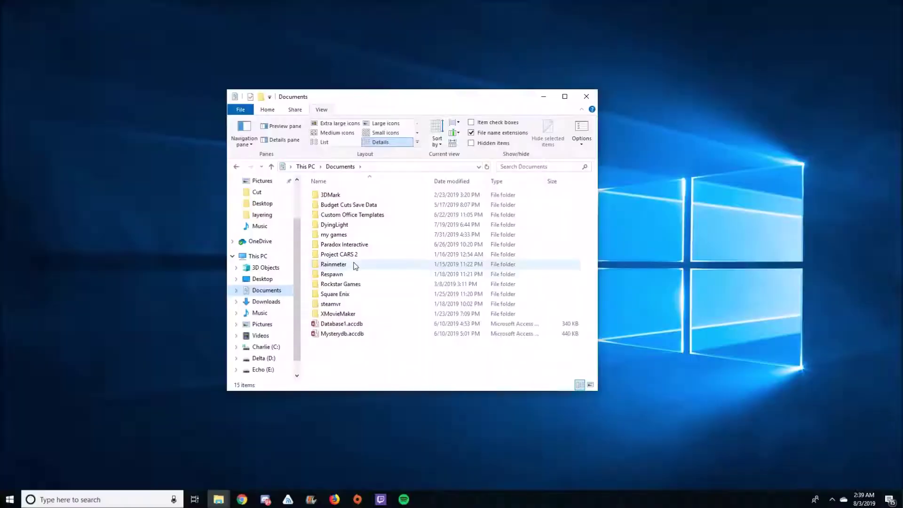
- In File Explorer, create a folder named Lighthouse inside Documents > Rainmeter > Skins
{"action": "double_click", "coordinate": [353, 263]}
{"action": "left_click", "coordinate": [353, 198]}
{"action": "double_click", "coordinate": [354, 201]}
{"action": "right_click", "coordinate": [354, 272]}
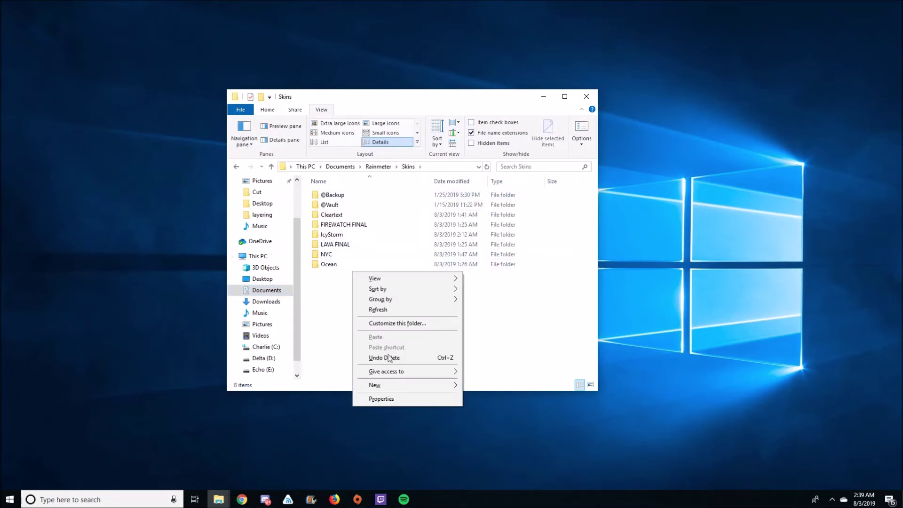
{"action": "mouse_move", "coordinate": [481, 381]}
{"action": "left_click", "coordinate": [485, 261]}
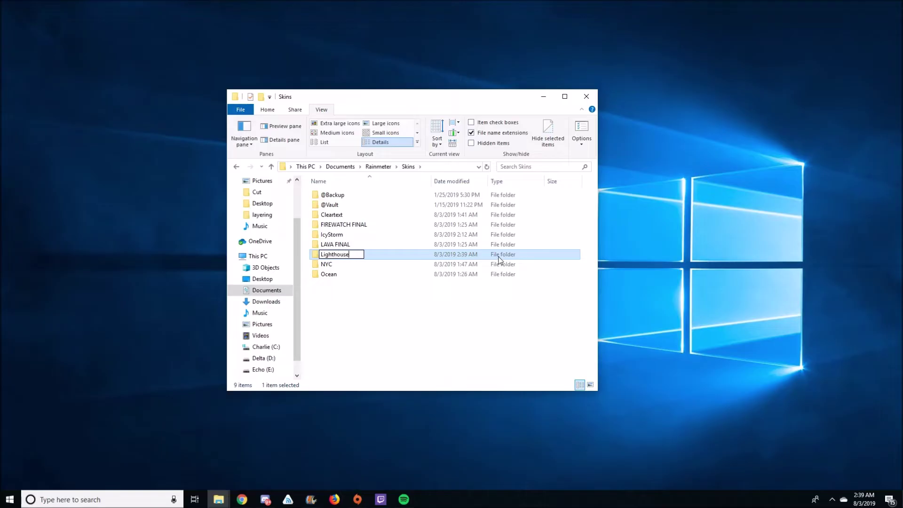
- Create a text document named top.txt inside the Lighthouse folder
{"action": "double_click", "coordinate": [467, 257]}
{"action": "right_click", "coordinate": [376, 250]}
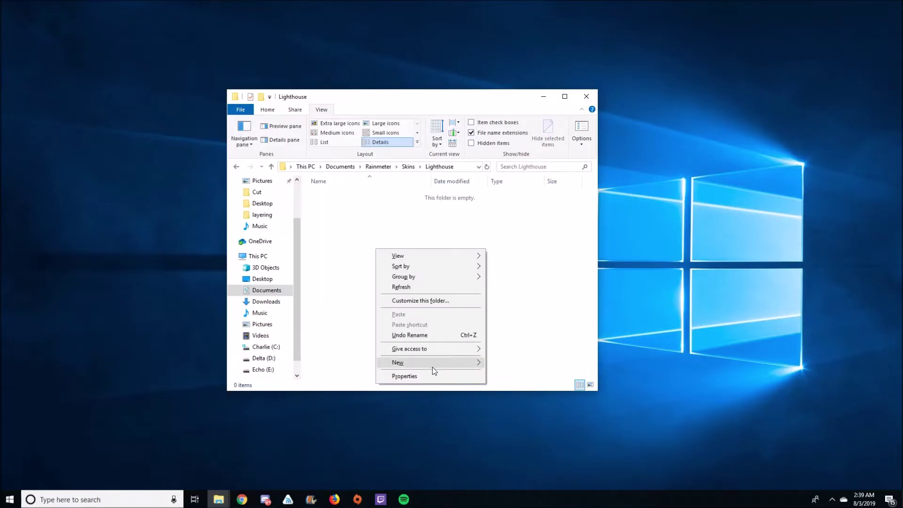
{"action": "mouse_move", "coordinate": [441, 361]}
{"action": "left_click", "coordinate": [517, 470]}
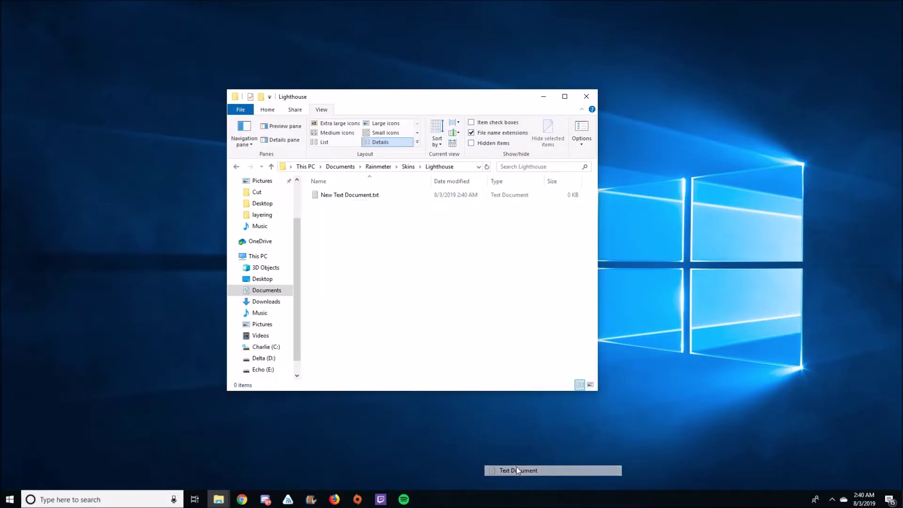
- Write and save in top.txt: [Rainmeter] Update=-1, AlwaysOnTop=-1; [ReWall] Meter=Image, ImageName=1.png, W=1920, H=1080, Tile=0, PreserveAspectRadio=0, LoadOrder=-1
{"action": "double_click", "coordinate": [396, 196]}
{"action": "type", "text": "[Rainmeter] Update=-1 AlwaysOnTop=-1  [ReWall] Meter=Image ImageName=1.png W=1920 H=1080 Tile=0 PreserveAspectRadio=0 LoadOrder=-1"}
{"action": "left_click", "coordinate": [862, 69]}
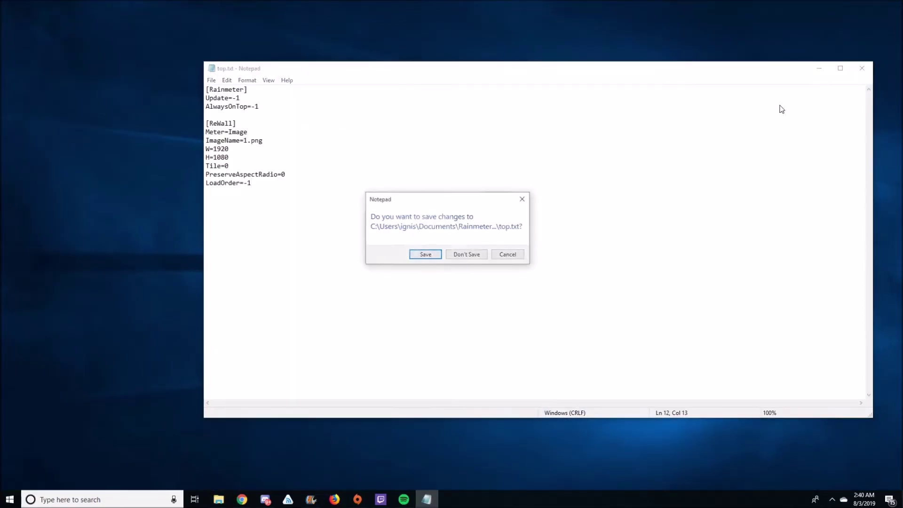
{"action": "left_click", "coordinate": [428, 254]}
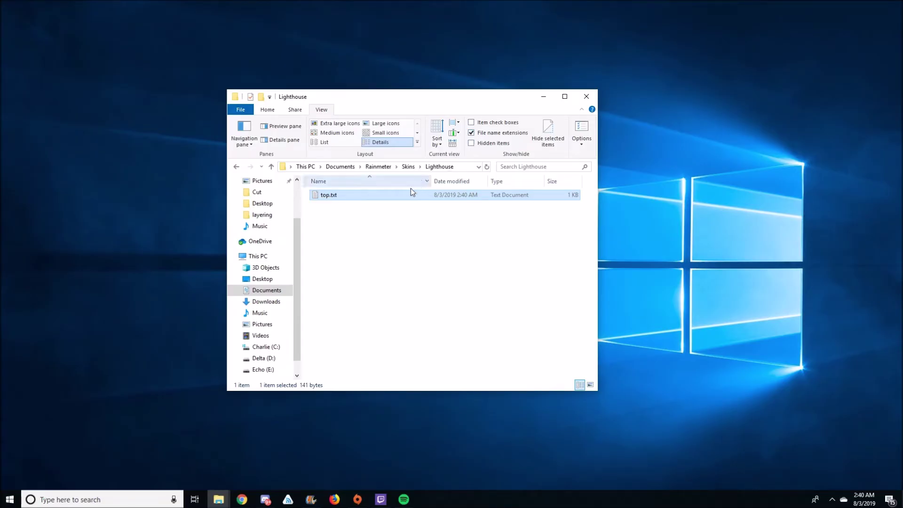
- Rename top.txt to top.ini and accept the file extension change
{"action": "right_click", "coordinate": [344, 198]}
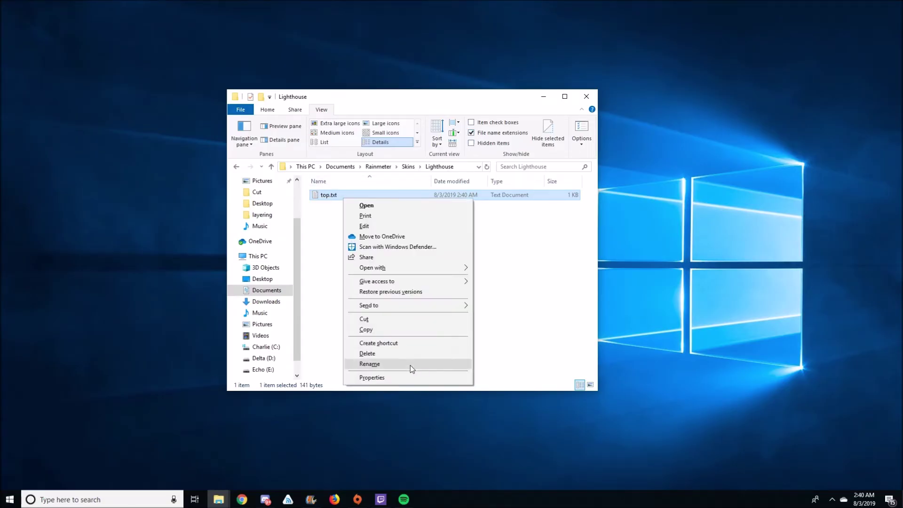
{"action": "left_click", "coordinate": [410, 364]}
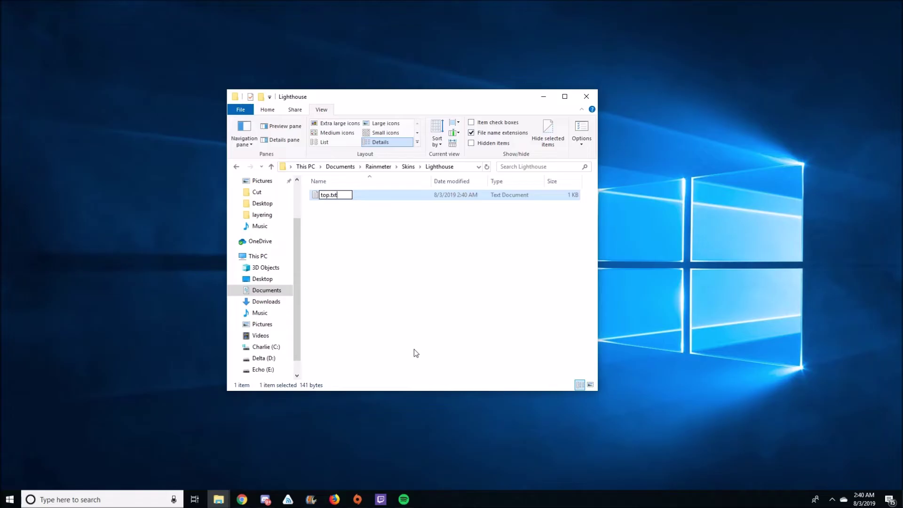
{"action": "type", "text": "ini"}
{"action": "key", "text": "Return"}
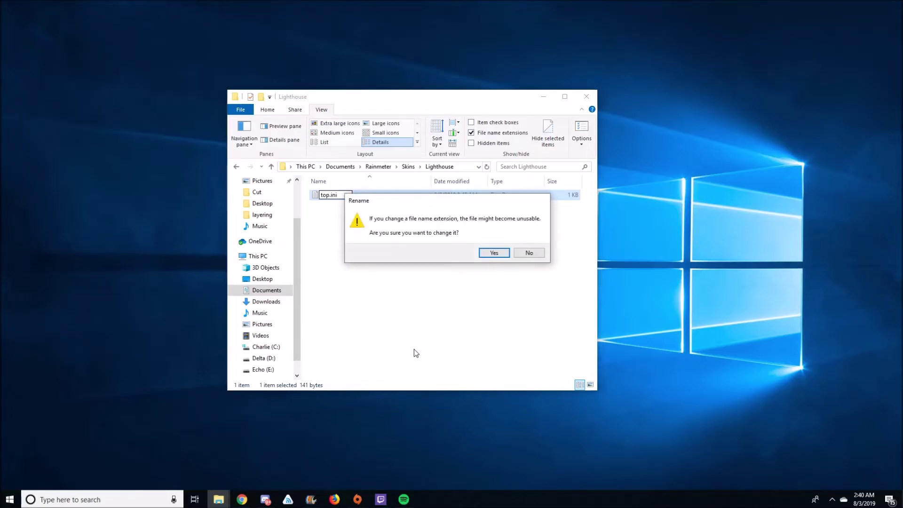
{"action": "left_click", "coordinate": [497, 254]}
{"action": "left_click", "coordinate": [464, 263]}
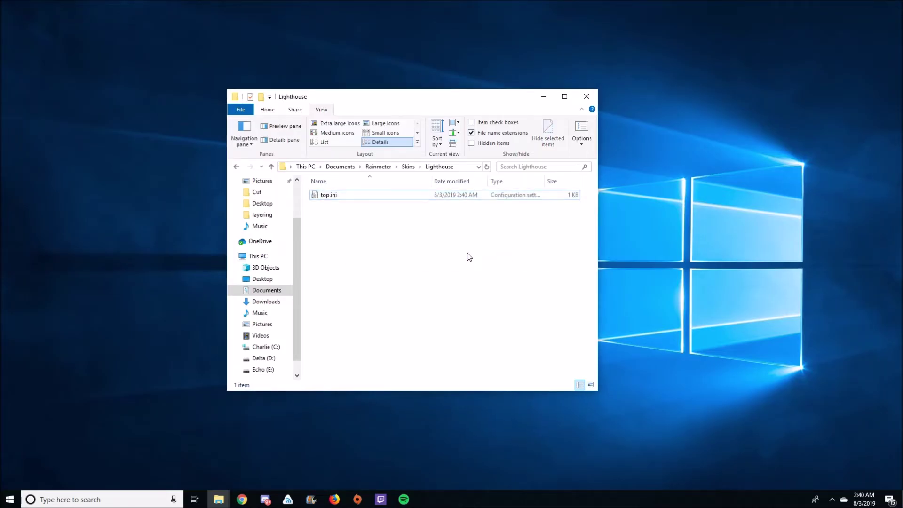
- Place the downloaded lighthouse.png from Chrome into the Lighthouse skin folder
{"action": "left_click", "coordinate": [241, 500]}
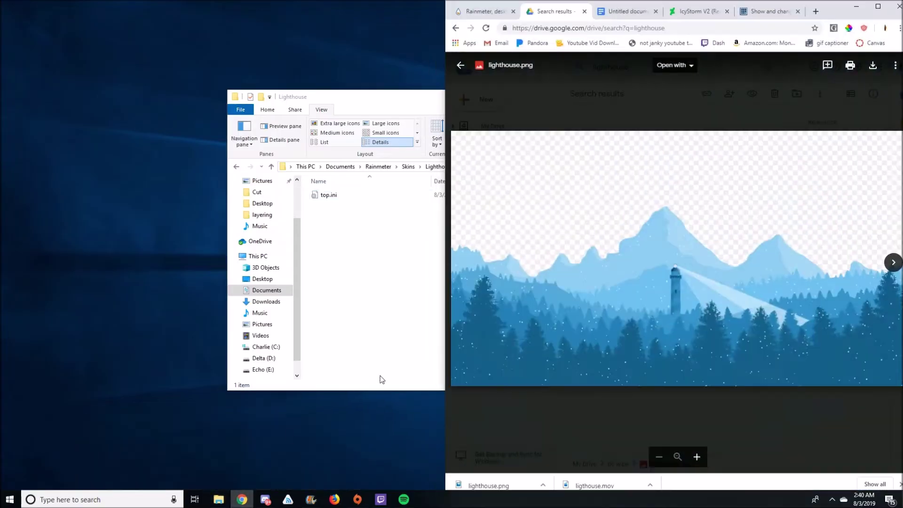
{"action": "left_click_drag", "start_coordinate": [462, 456], "coordinate": [377, 274]}
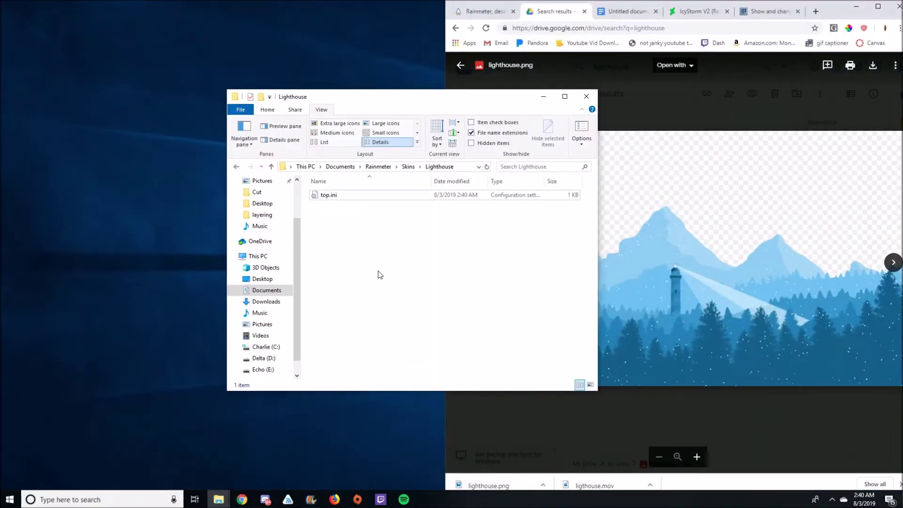
{"action": "left_click", "coordinate": [855, 8]}
- Rename lighthouse.png in the Lighthouse folder to 1.png
{"action": "right_click", "coordinate": [359, 196]}
{"action": "left_click", "coordinate": [416, 441]}
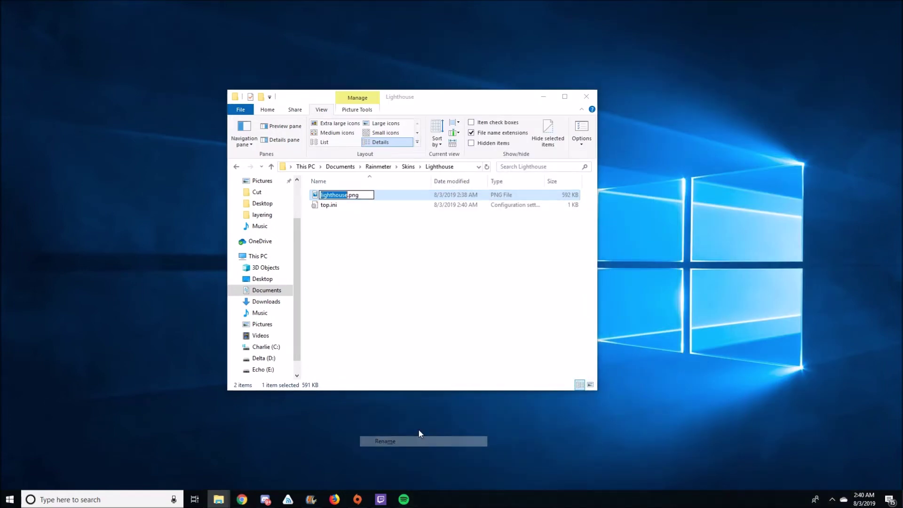
{"action": "type", "text": "1"}
{"action": "key", "text": "Return"}
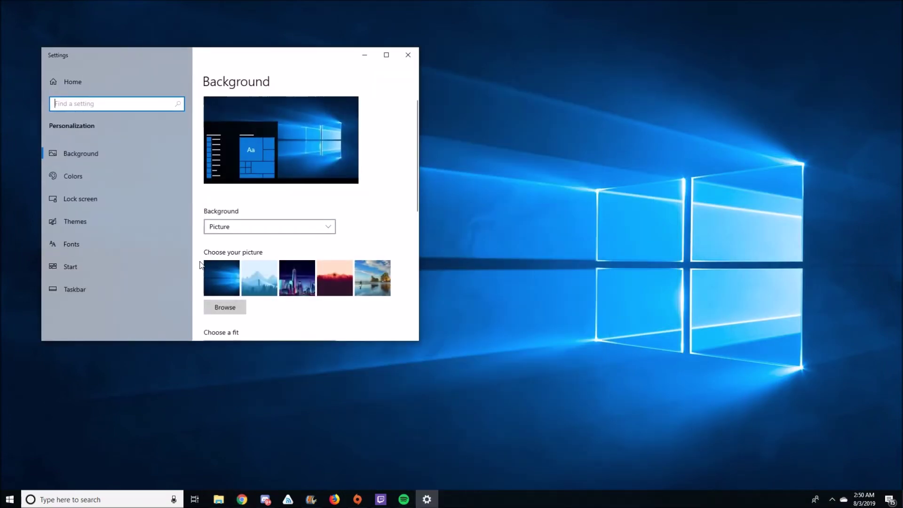
- Browse for the lighthouse wallpaper picture, set it as the desktop background and close the settings
{"action": "left_click", "coordinate": [225, 307]}
{"action": "scroll", "coordinate": [244, 217], "scroll_direction": "down", "scroll_amount": 3}
{"action": "double_click", "coordinate": [209, 238]}
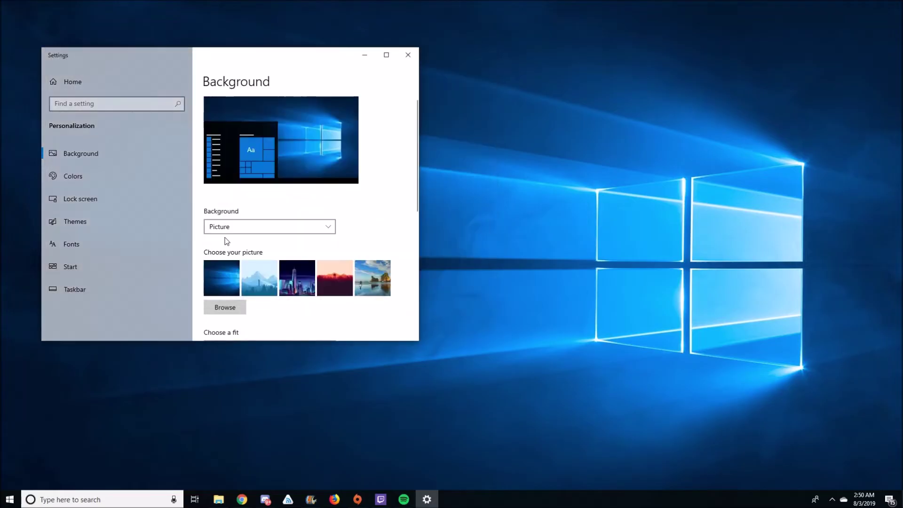
{"action": "left_click", "coordinate": [415, 57]}
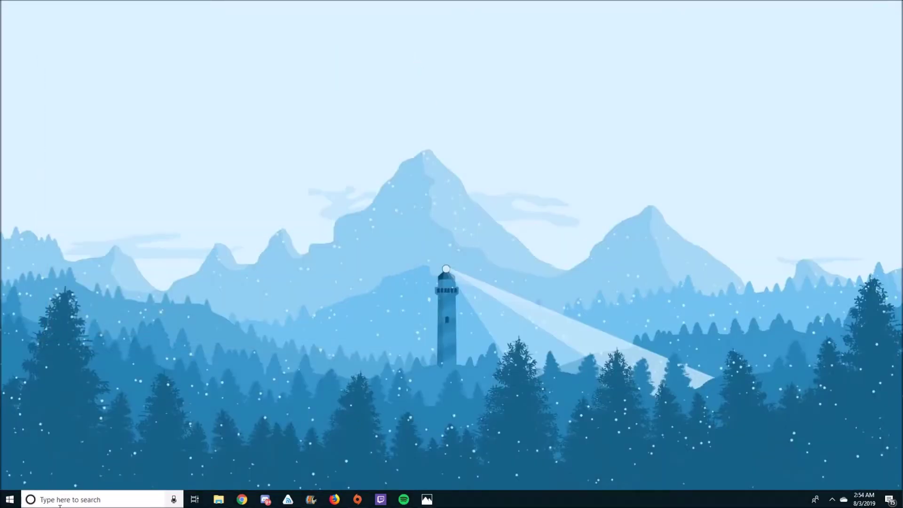
- Launch Rainmeter and open its Manage window
{"action": "left_click", "coordinate": [62, 502]}
{"action": "type", "text": "rainmete"}
{"action": "key", "text": "Return"}
{"action": "left_click", "coordinate": [832, 500]}
{"action": "right_click", "coordinate": [853, 425]}
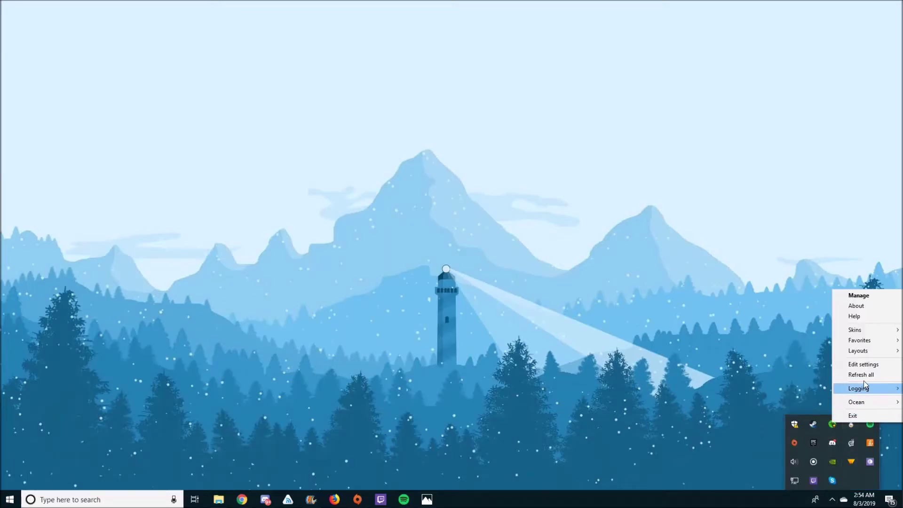
{"action": "left_click", "coordinate": [865, 294]}
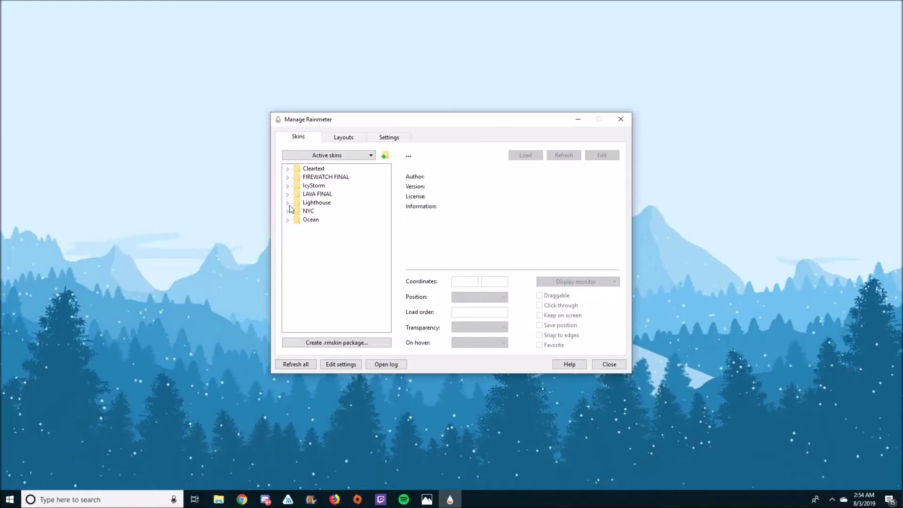
- Load top.ini from the Lighthouse skin and move the Manage window out of the way
{"action": "left_click", "coordinate": [287, 202]}
{"action": "left_click", "coordinate": [320, 211]}
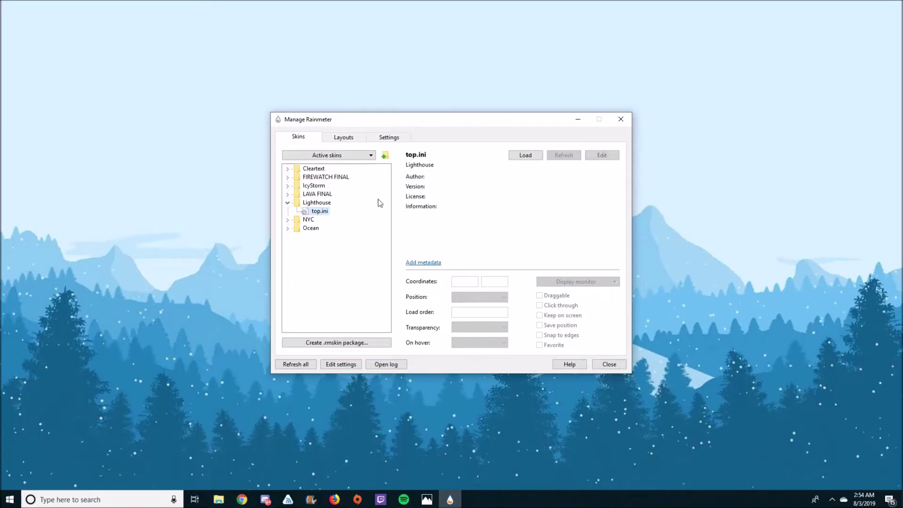
{"action": "left_click", "coordinate": [516, 156]}
{"action": "left_click_drag", "start_coordinate": [491, 125], "coordinate": [222, 14]}
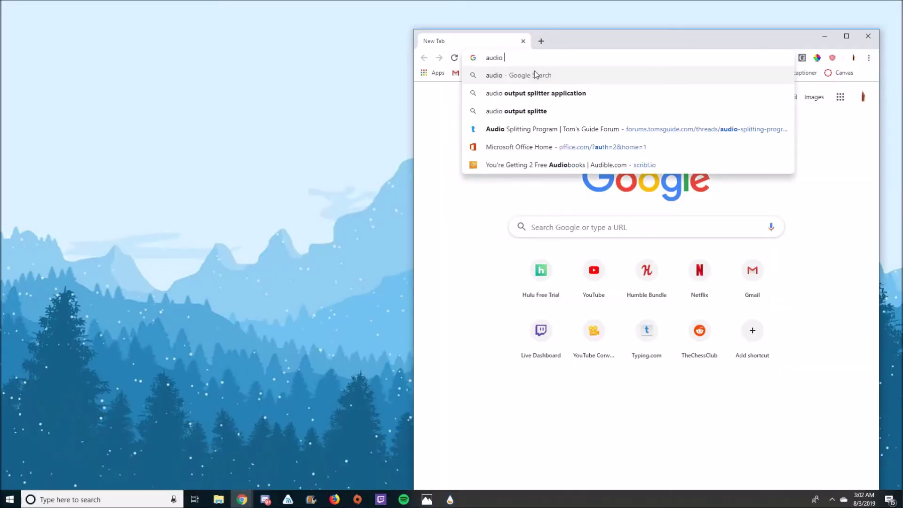
- Search Google for "audio visualizer rainmeter"
{"action": "type", "text": "visualizer"}
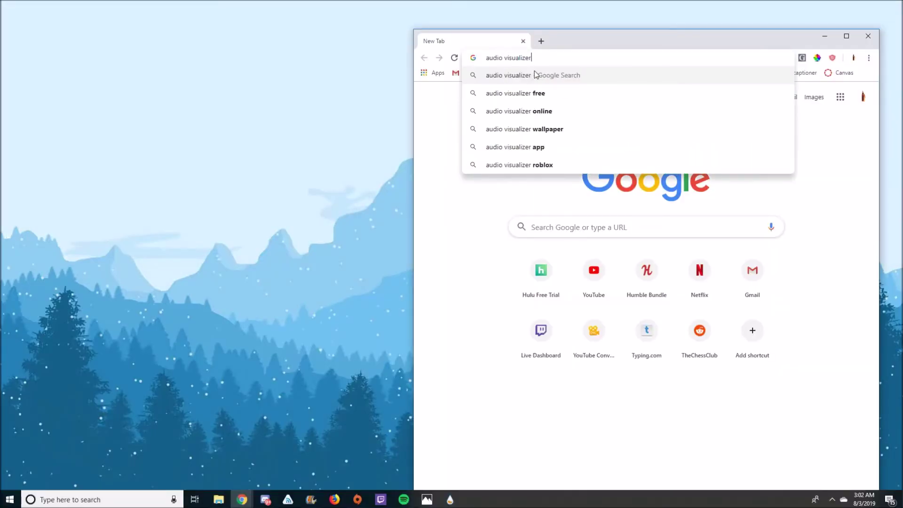
{"action": "key", "text": "Return"}
{"action": "type", "text": "rainmeter"}
{"action": "key", "text": "Return"}
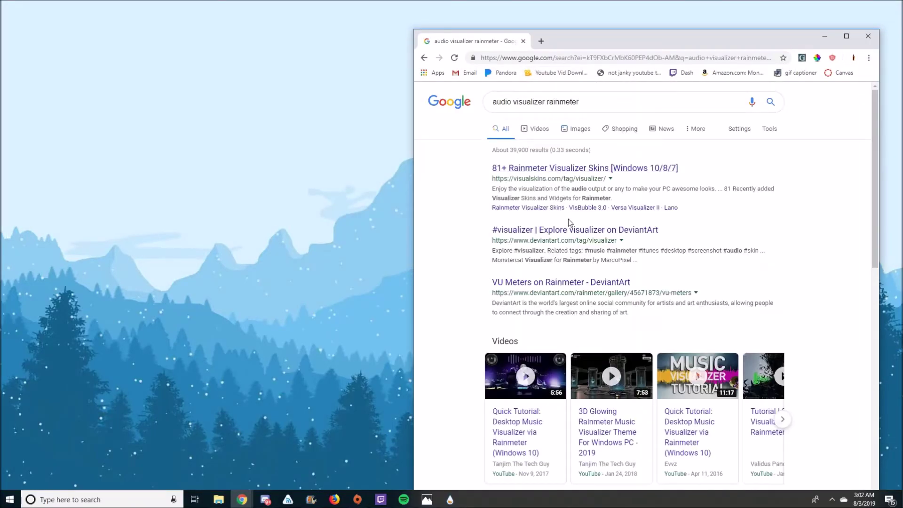
- Open the visualskins.com list of Rainmeter visualizer skins and go to the Ocean skin's page
{"action": "left_click", "coordinate": [580, 168]}
{"action": "scroll", "coordinate": [588, 197], "scroll_direction": "down", "scroll_amount": 3}
{"action": "scroll", "coordinate": [611, 207], "scroll_direction": "up", "scroll_amount": 3}
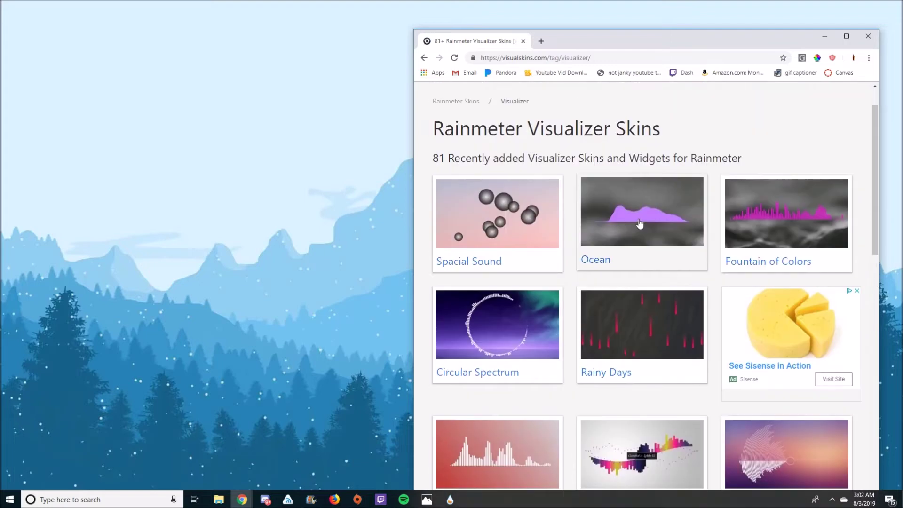
{"action": "left_click", "coordinate": [631, 221]}
{"action": "scroll", "coordinate": [651, 218], "scroll_direction": "down", "scroll_amount": 10}
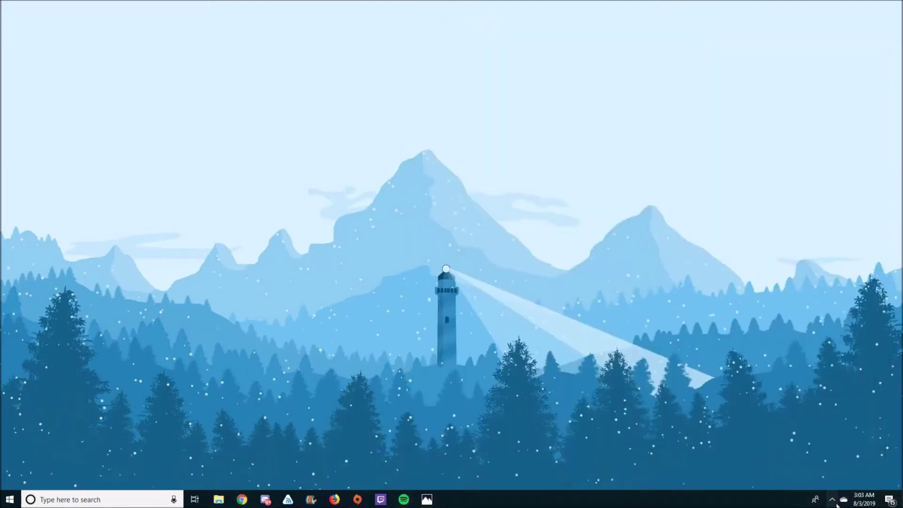
- Open Rainmeter's Manage window and load Ocean.ini from the Ocean skin
{"action": "left_click", "coordinate": [832, 500]}
{"action": "right_click", "coordinate": [851, 442]}
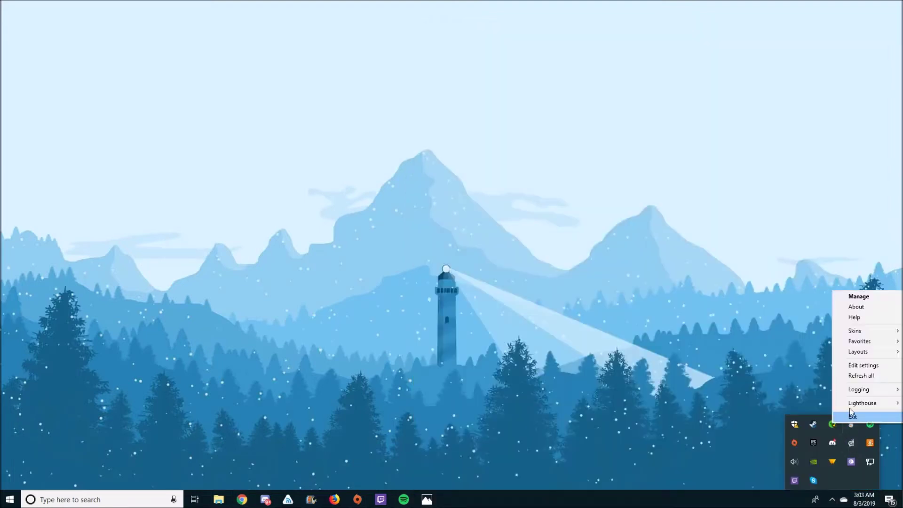
{"action": "left_click", "coordinate": [859, 297]}
{"action": "left_click", "coordinate": [19, 107]}
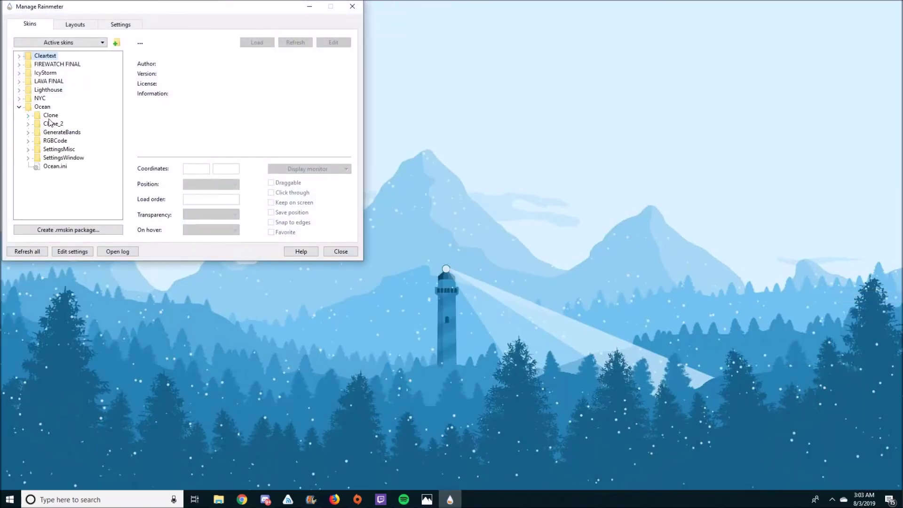
{"action": "left_click", "coordinate": [60, 167]}
{"action": "left_click", "coordinate": [256, 43]}
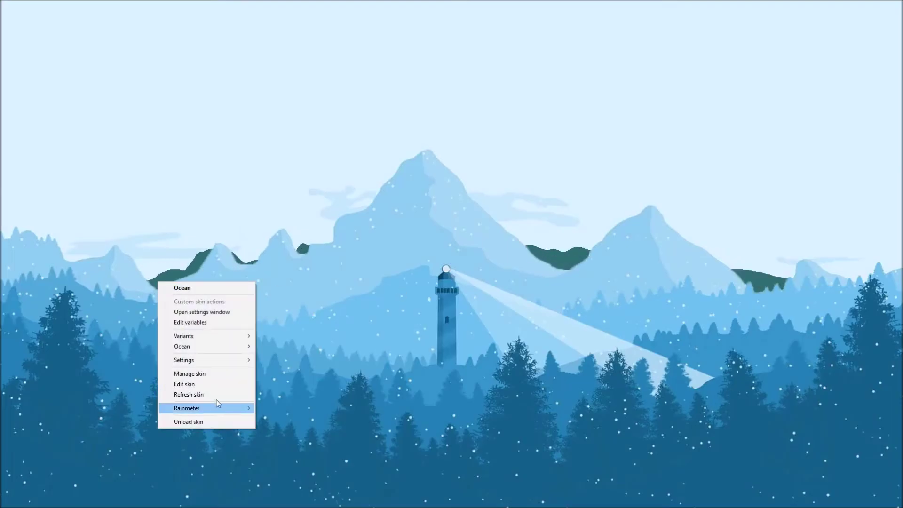
- Open the Ocean skin's variables file and select the Bands value
{"action": "left_click", "coordinate": [371, 314]}
{"action": "right_click", "coordinate": [573, 257]}
{"action": "left_click", "coordinate": [623, 356]}
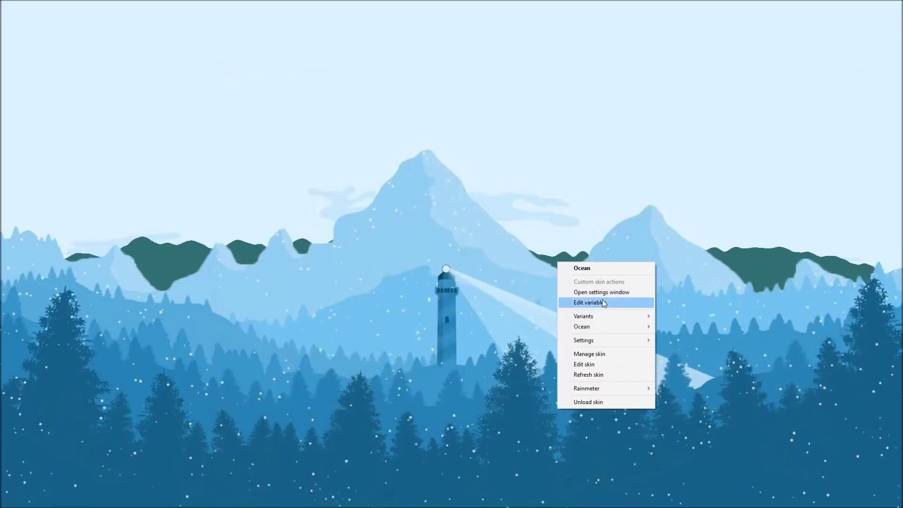
{"action": "left_click", "coordinate": [588, 302]}
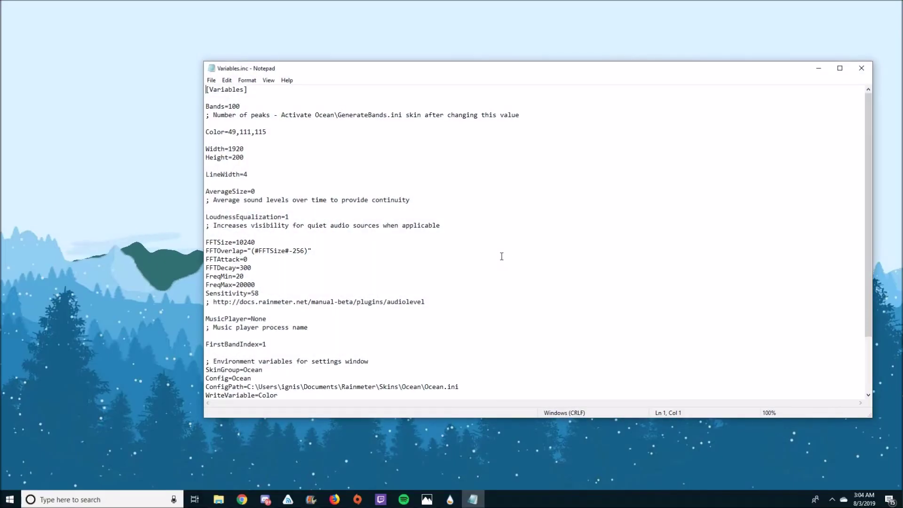
{"action": "double_click", "coordinate": [235, 106]}
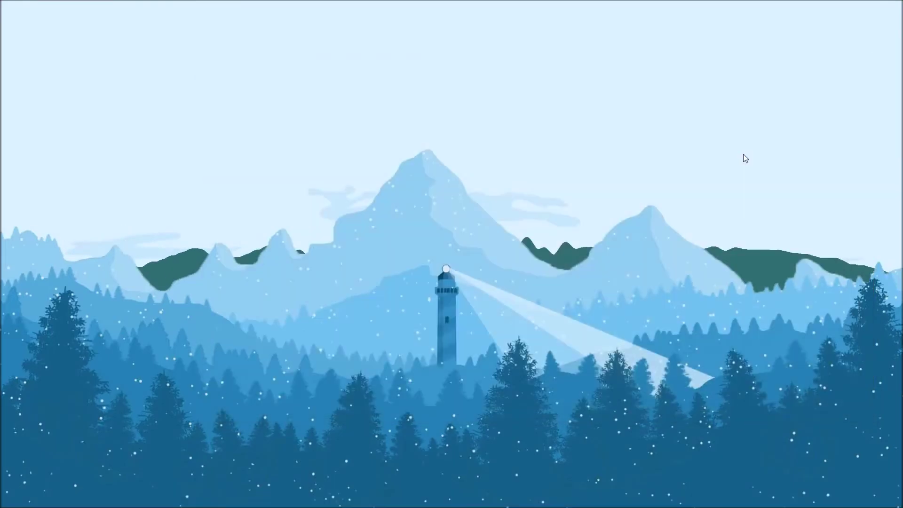
- Open the Ocean visualizer's settings window and change its color to a very pale cyan
{"action": "right_click", "coordinate": [562, 257]}
{"action": "left_click", "coordinate": [588, 288]}
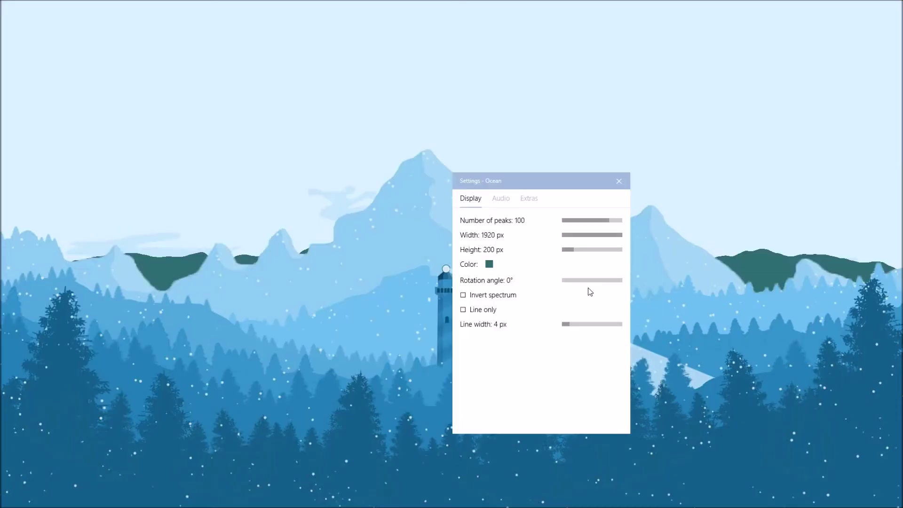
{"action": "left_click", "coordinate": [489, 264]}
{"action": "left_click", "coordinate": [521, 280]}
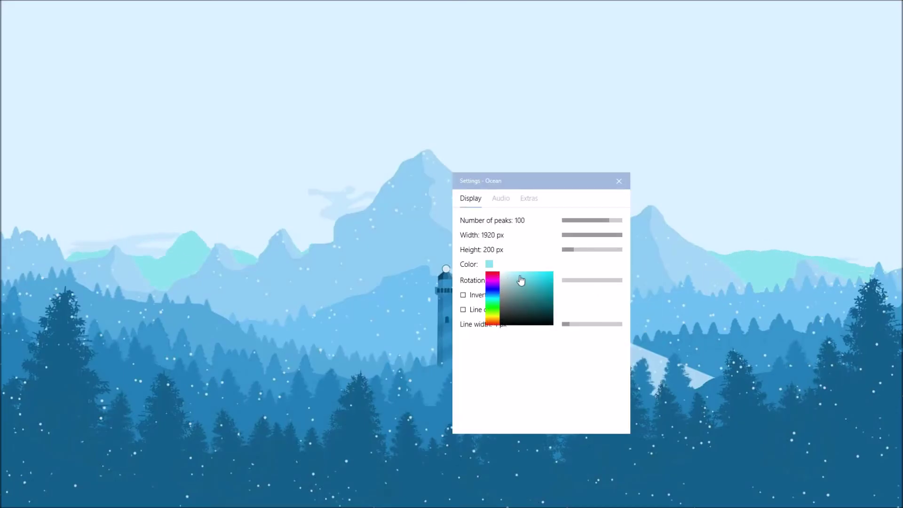
{"action": "left_click", "coordinate": [508, 279]}
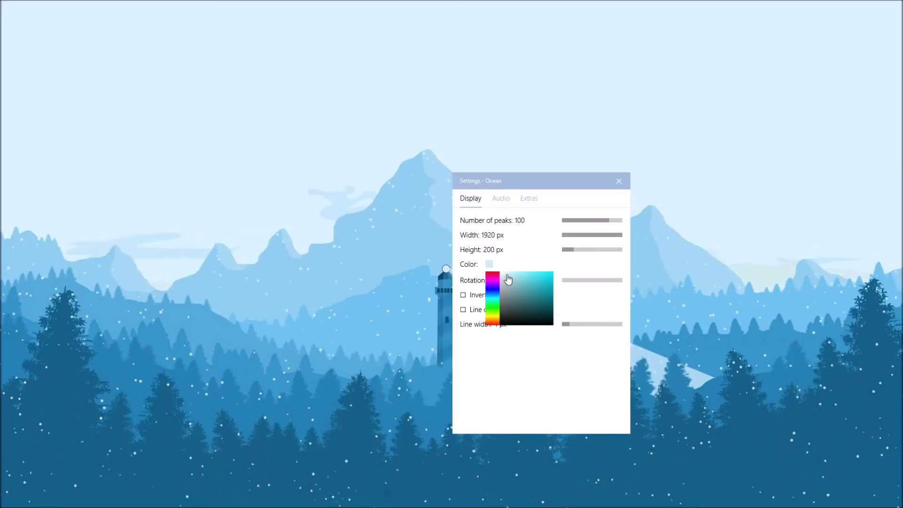